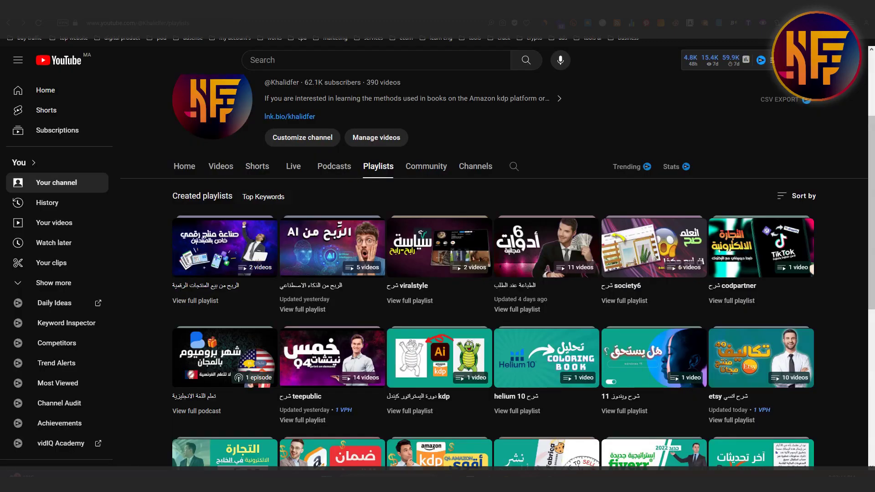
{"action": "scroll", "coordinate": [277, 201], "scroll_direction": "up", "scroll_amount": 2}
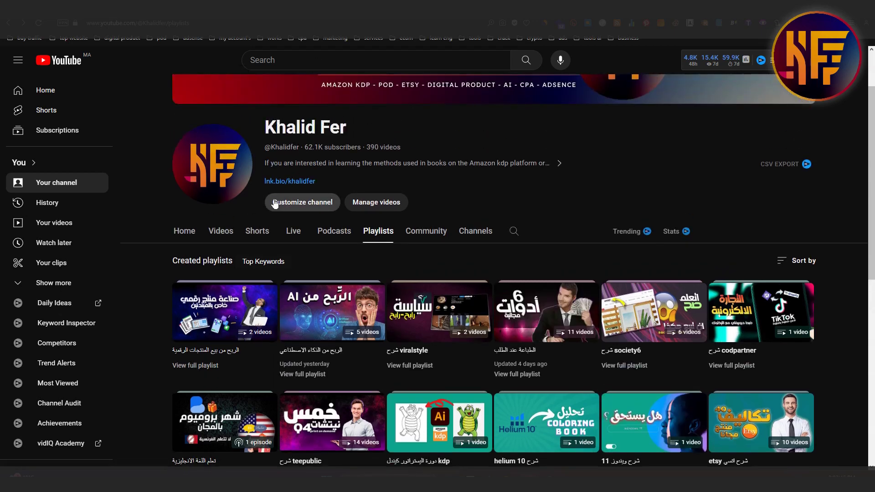
{"action": "scroll", "coordinate": [423, 302], "scroll_direction": "down", "scroll_amount": 2}
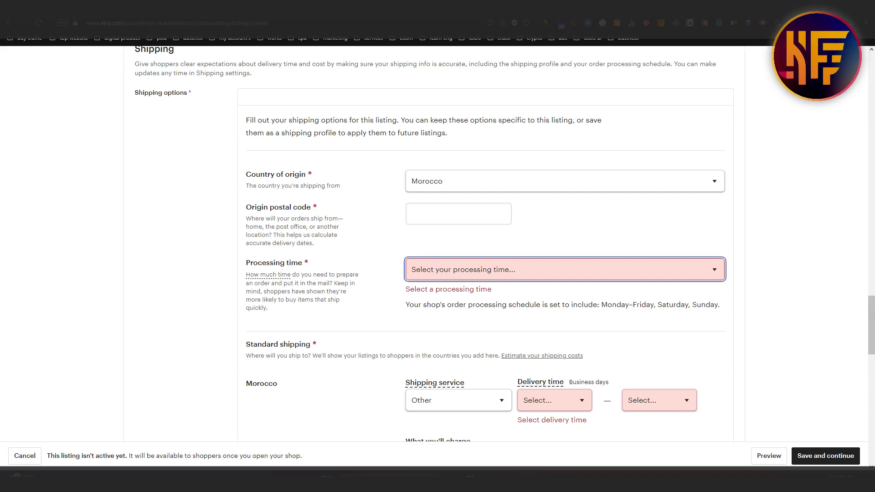
- Return to the start of the Etsy listing form and examine its photo and video requirements up to Listing details
{"action": "scroll", "coordinate": [180, 50], "scroll_direction": "up", "scroll_amount": 5}
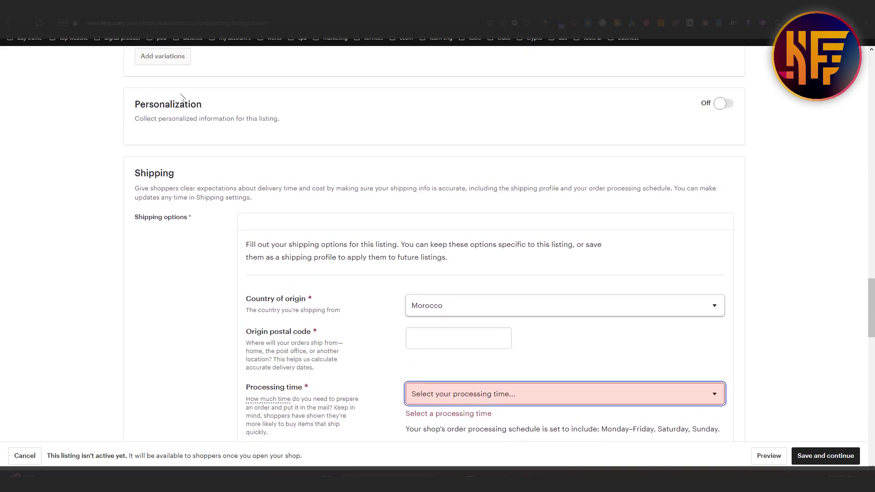
{"action": "scroll", "coordinate": [181, 96], "scroll_direction": "up", "scroll_amount": 20}
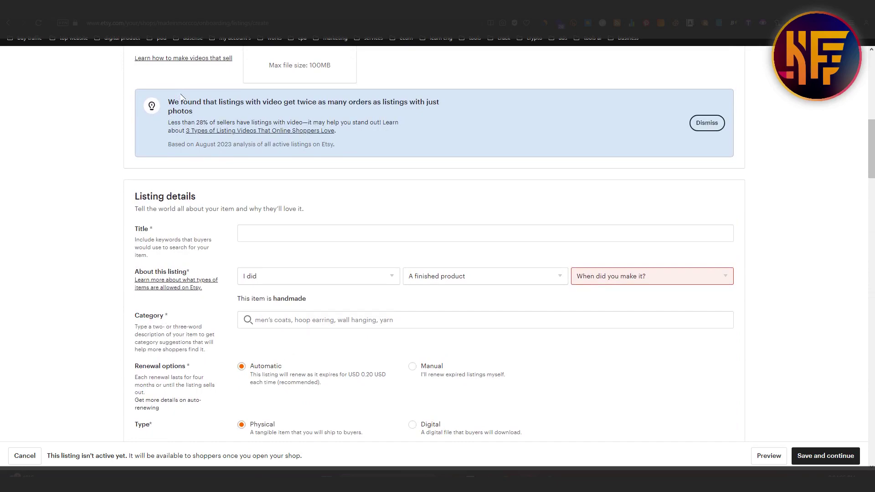
{"action": "scroll", "coordinate": [181, 96], "scroll_direction": "up", "scroll_amount": 2}
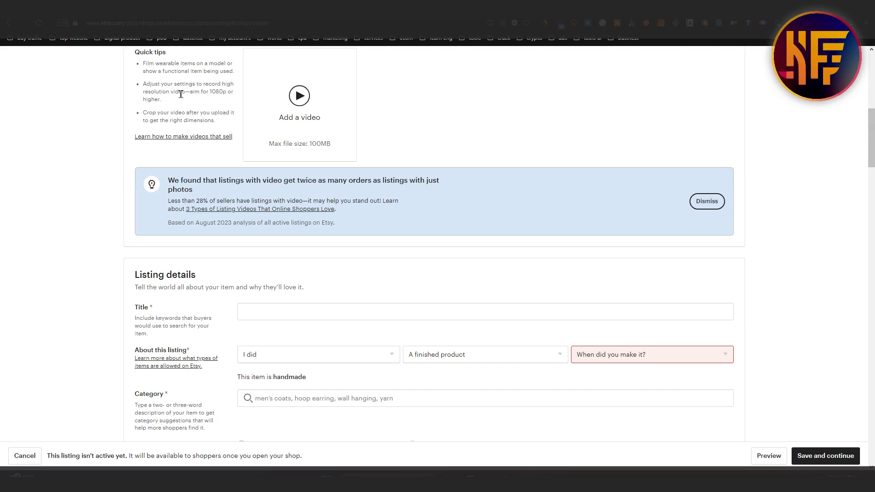
{"action": "scroll", "coordinate": [180, 95], "scroll_direction": "up", "scroll_amount": 3}
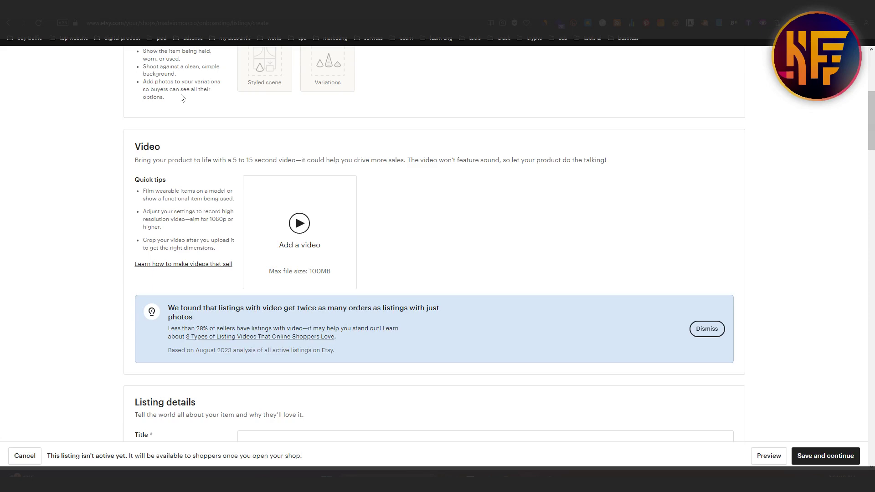
{"action": "scroll", "coordinate": [182, 95], "scroll_direction": "up", "scroll_amount": 5}
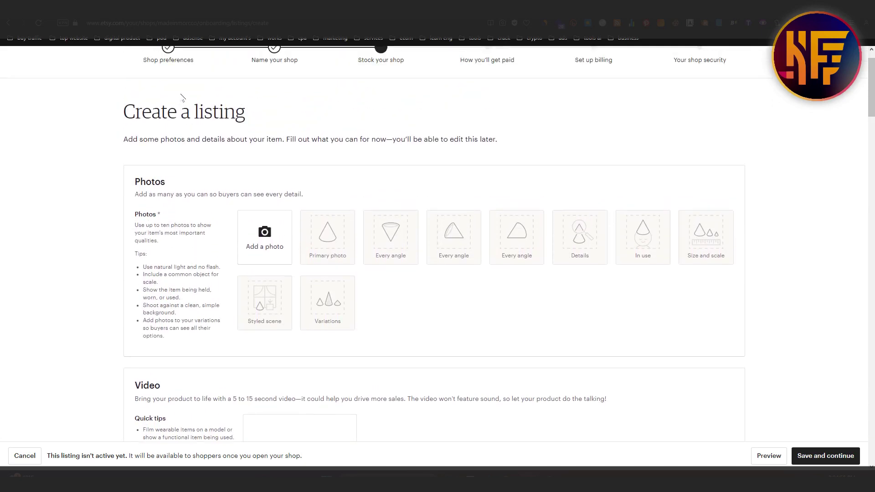
{"action": "scroll", "coordinate": [182, 97], "scroll_direction": "down", "scroll_amount": 1}
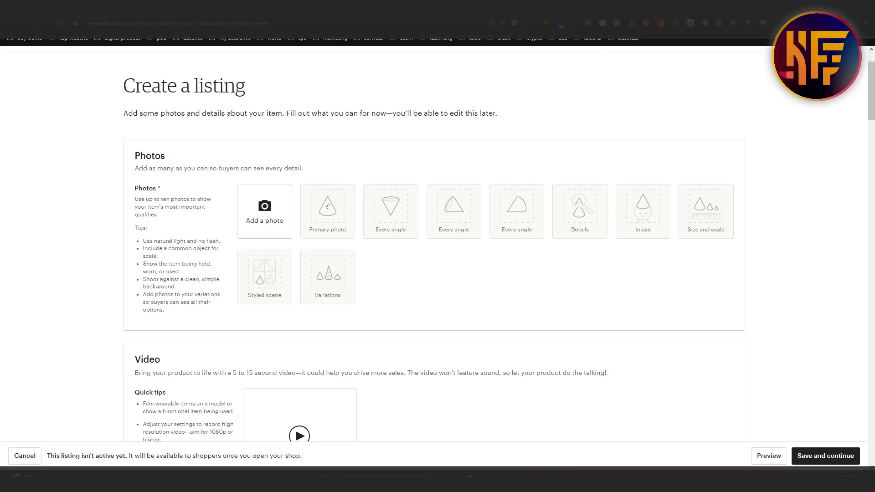
{"action": "scroll", "coordinate": [327, 205], "scroll_direction": "down", "scroll_amount": 1}
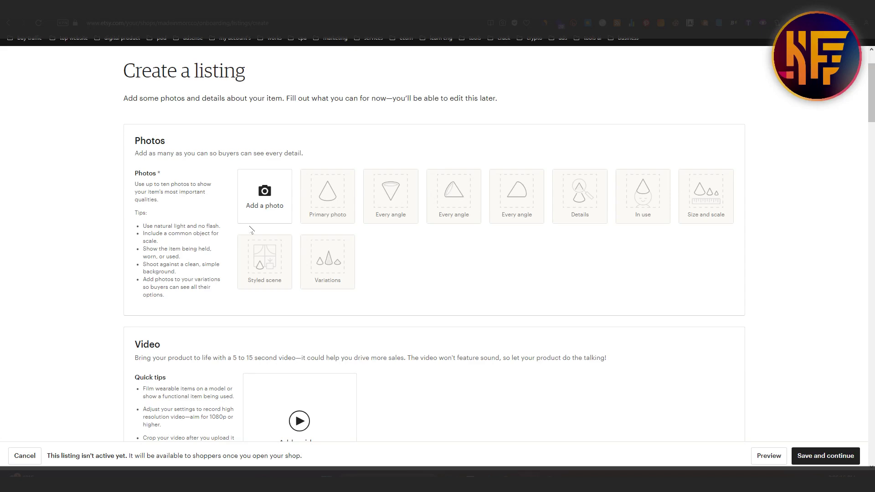
{"action": "scroll", "coordinate": [276, 384], "scroll_direction": "down", "scroll_amount": 2}
{"action": "scroll", "coordinate": [276, 384], "scroll_direction": "down", "scroll_amount": 2}
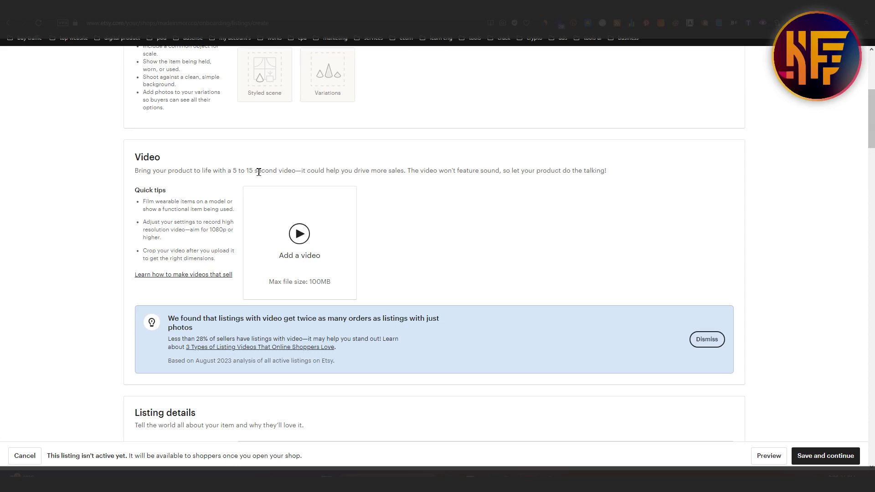
{"action": "scroll", "coordinate": [258, 171], "scroll_direction": "down", "scroll_amount": 4}
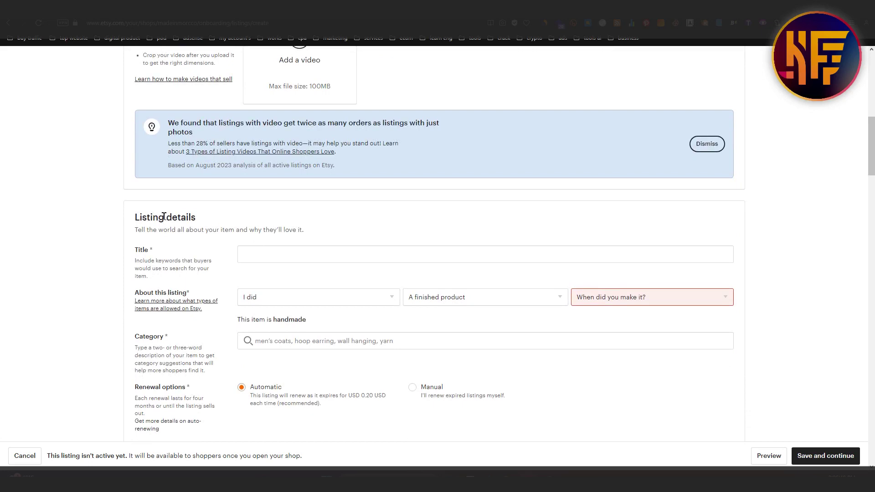
- Enlarge the page, select "I did" as the item's maker, and check the choices for what the item is
{"action": "left_click", "coordinate": [291, 259]}
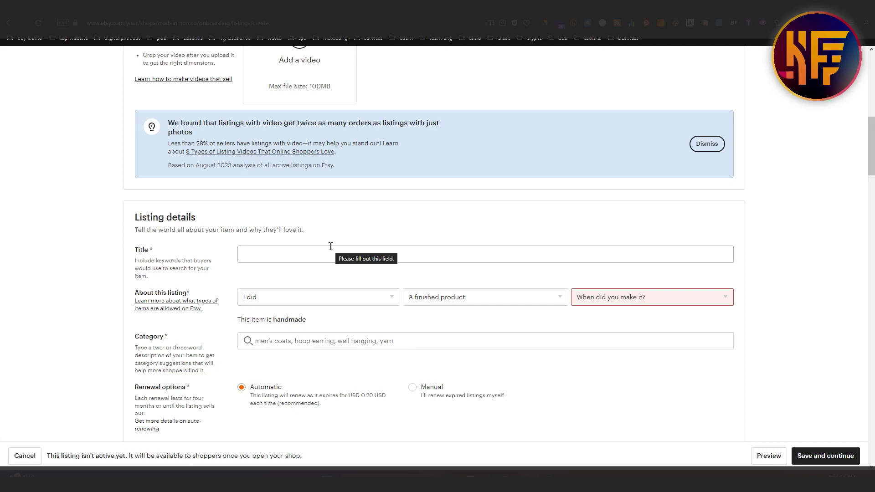
{"action": "scroll", "coordinate": [331, 246], "scroll_direction": "down", "scroll_amount": 1}
{"action": "key", "text": "ctrl+plus"}
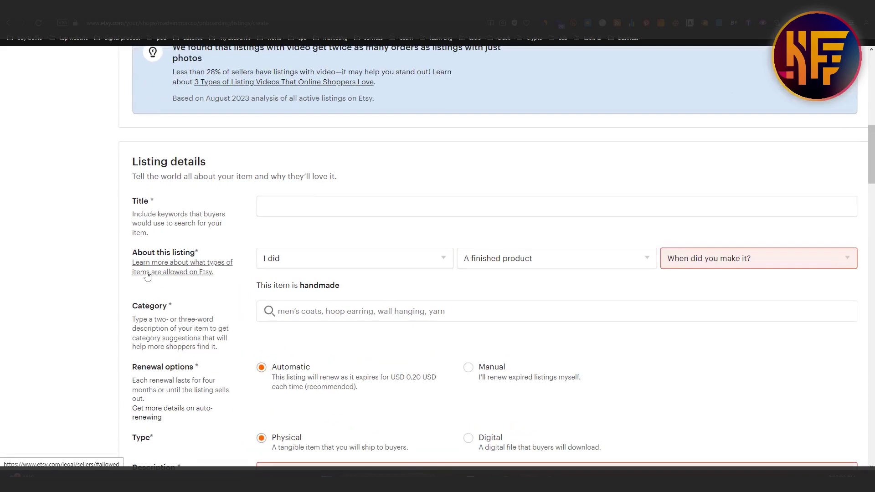
{"action": "left_click", "coordinate": [308, 263]}
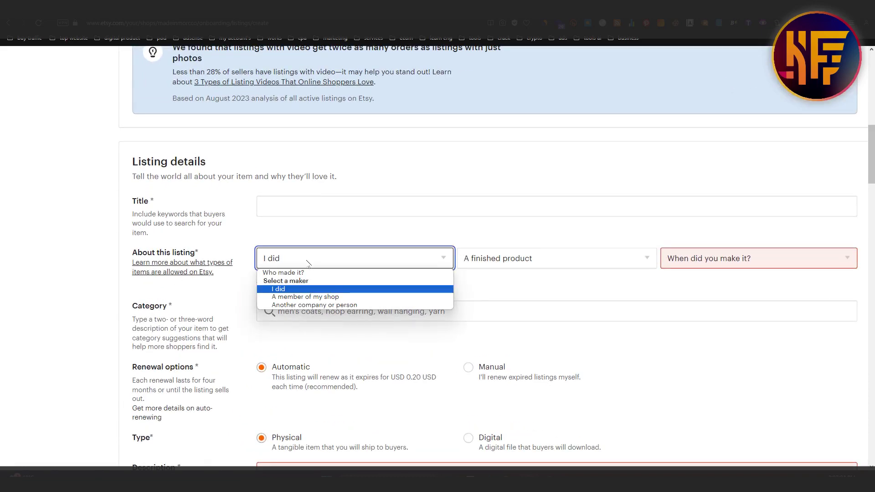
{"action": "left_click", "coordinate": [293, 289]}
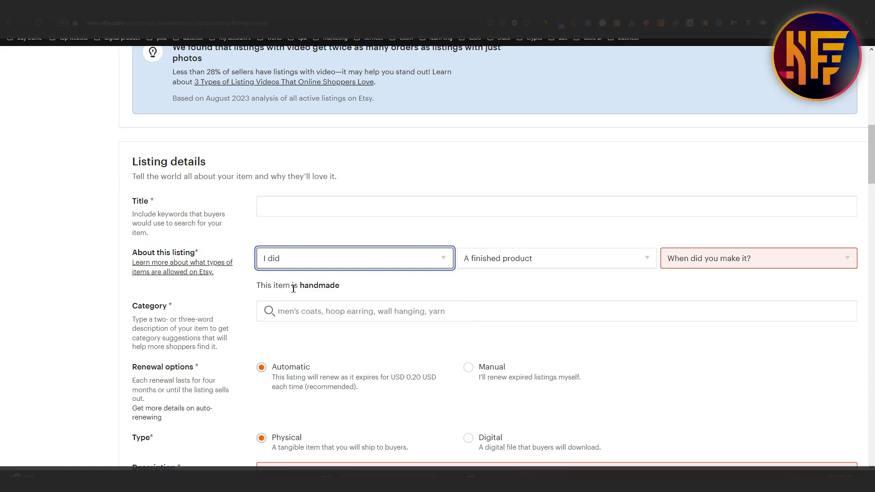
{"action": "left_click", "coordinate": [457, 259]}
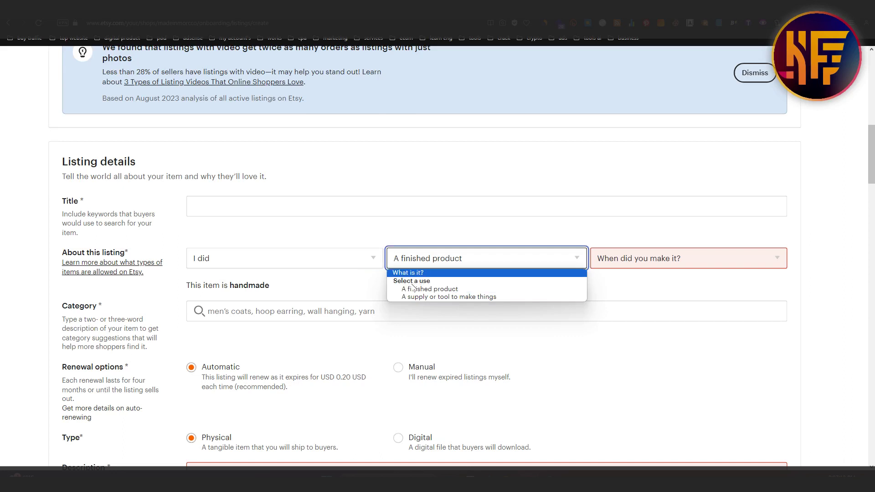
{"action": "left_click", "coordinate": [462, 245]}
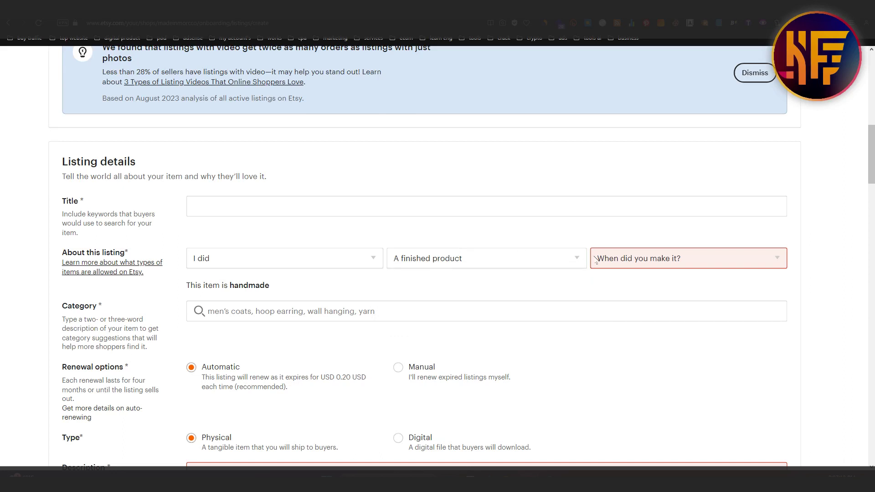
- Set when the item was made to 1910s in the listing details
{"action": "left_click", "coordinate": [686, 260]}
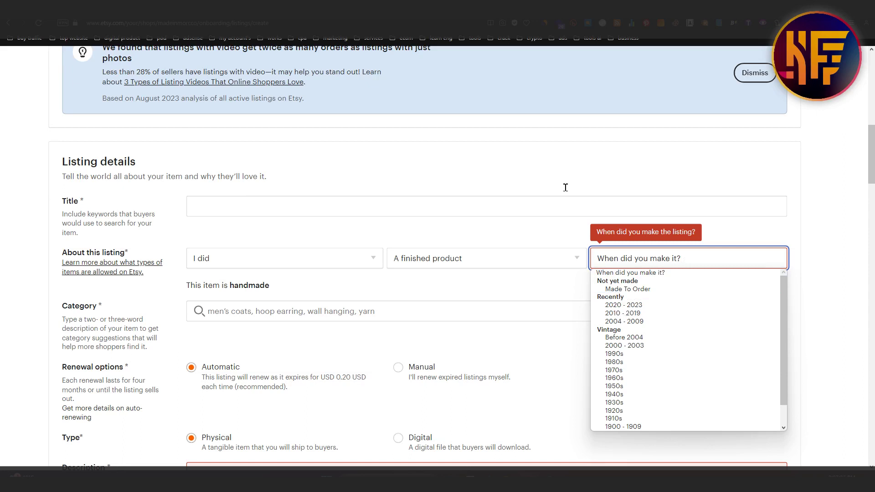
{"action": "left_click", "coordinate": [538, 200]}
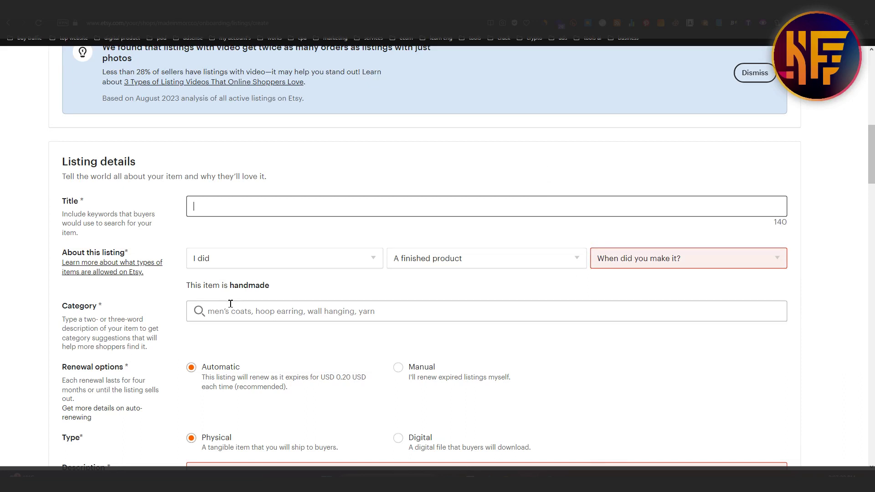
{"action": "scroll", "coordinate": [230, 308], "scroll_direction": "down", "scroll_amount": 1}
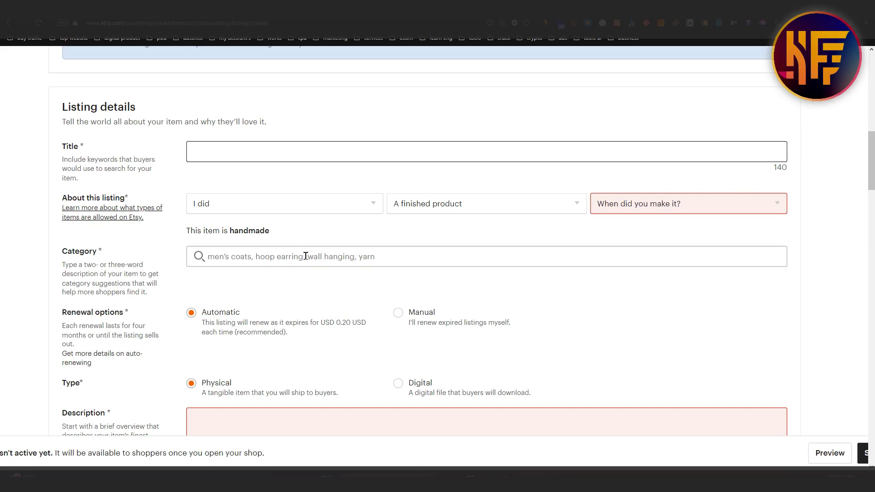
{"action": "left_click", "coordinate": [647, 203]}
{"action": "scroll", "coordinate": [653, 309], "scroll_direction": "down", "scroll_amount": 1}
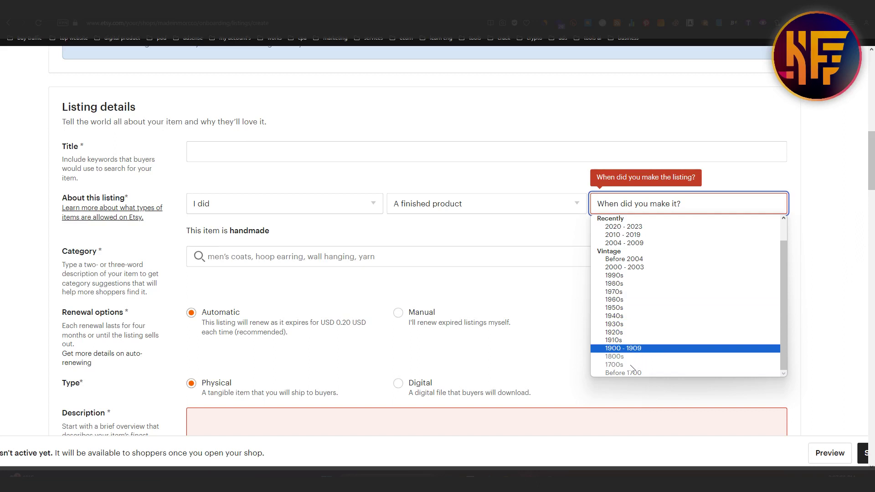
{"action": "left_click", "coordinate": [634, 341]}
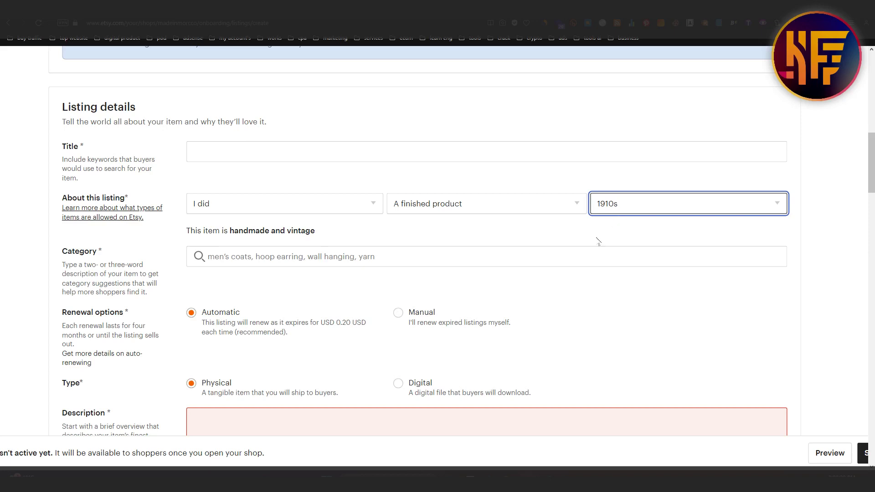
- Examine the category, renewal, type, description, section, tags and materials fields in the listing details
{"action": "left_click", "coordinate": [285, 258]}
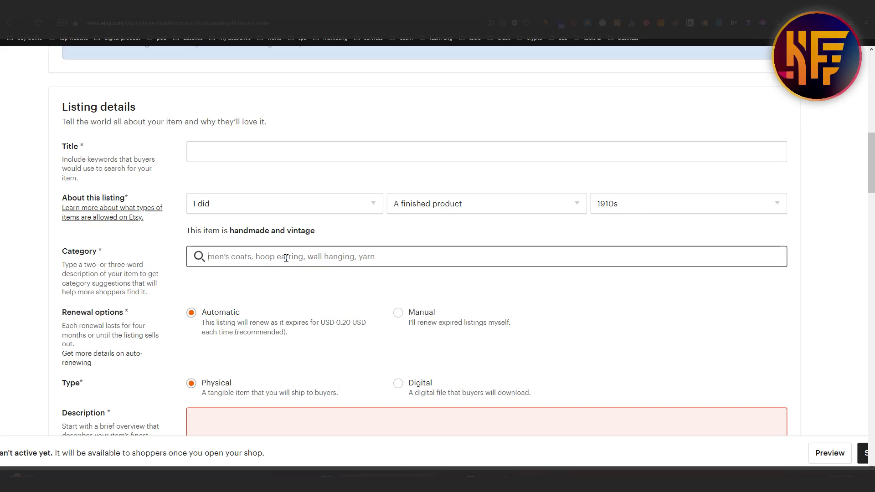
{"action": "scroll", "coordinate": [217, 277], "scroll_direction": "down", "scroll_amount": 1}
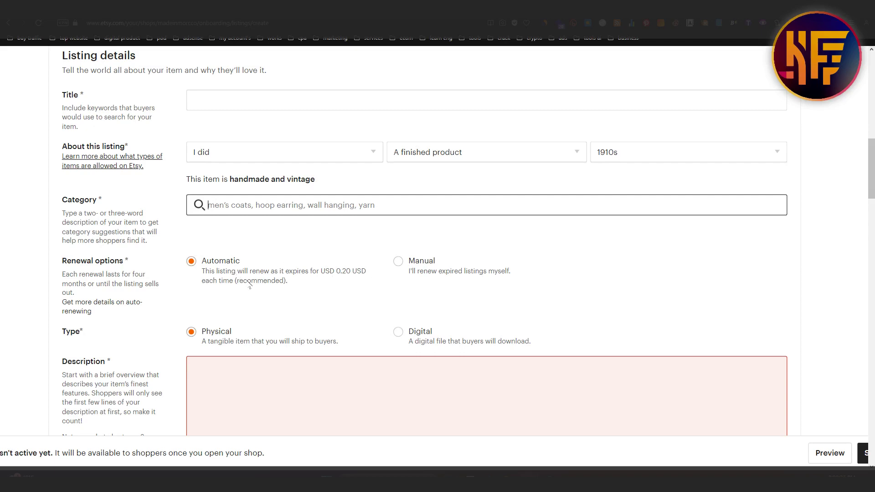
{"action": "scroll", "coordinate": [249, 285], "scroll_direction": "down", "scroll_amount": 2}
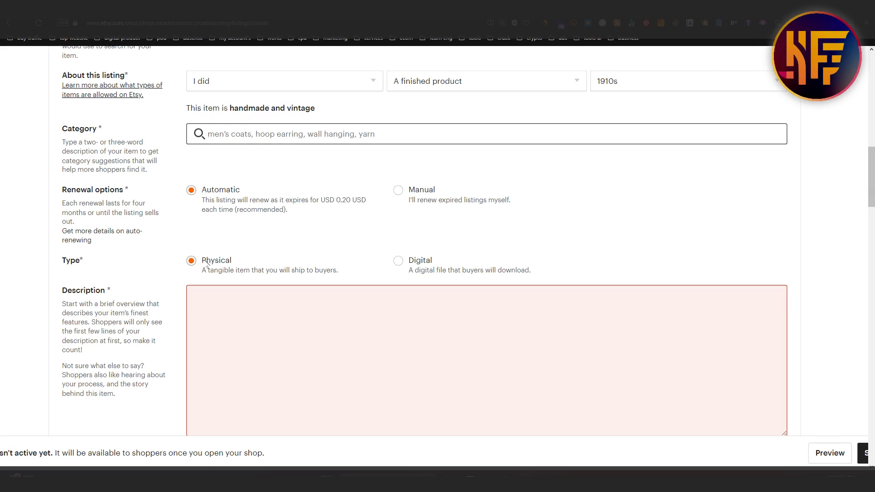
{"action": "scroll", "coordinate": [206, 263], "scroll_direction": "down", "scroll_amount": 1}
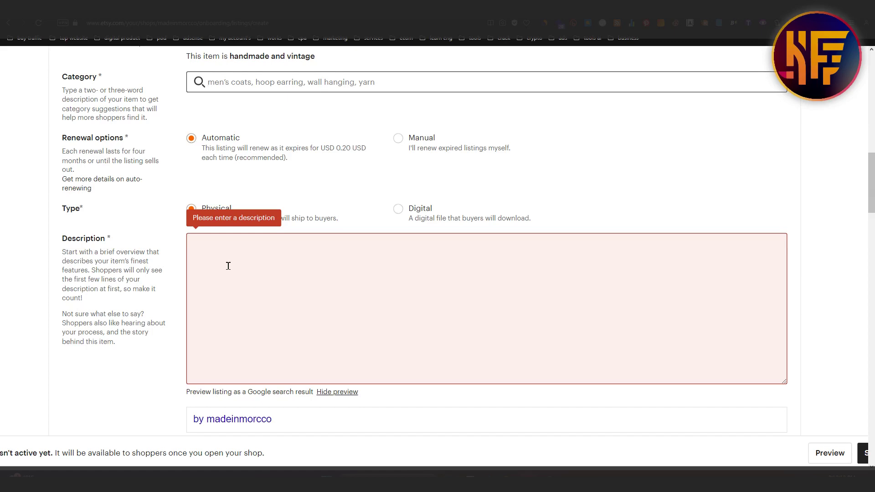
{"action": "scroll", "coordinate": [229, 266], "scroll_direction": "down", "scroll_amount": 2}
{"action": "scroll", "coordinate": [260, 358], "scroll_direction": "down", "scroll_amount": 2}
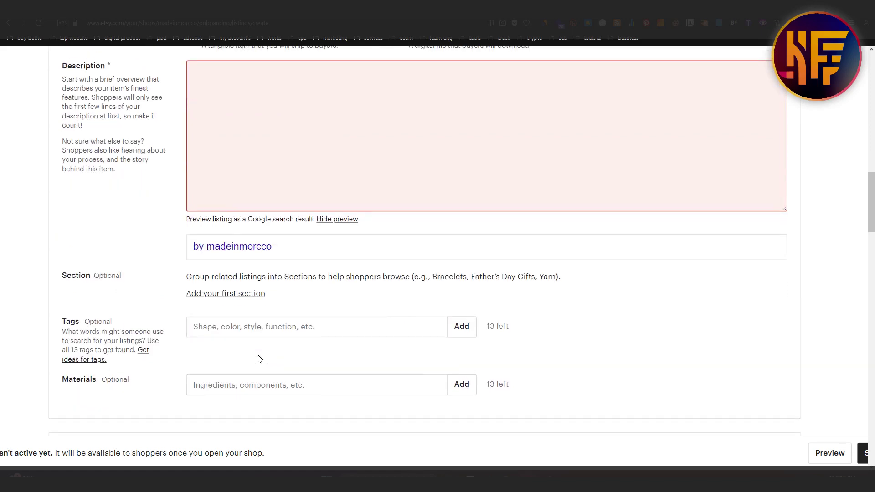
{"action": "scroll", "coordinate": [176, 326], "scroll_direction": "down", "scroll_amount": 1}
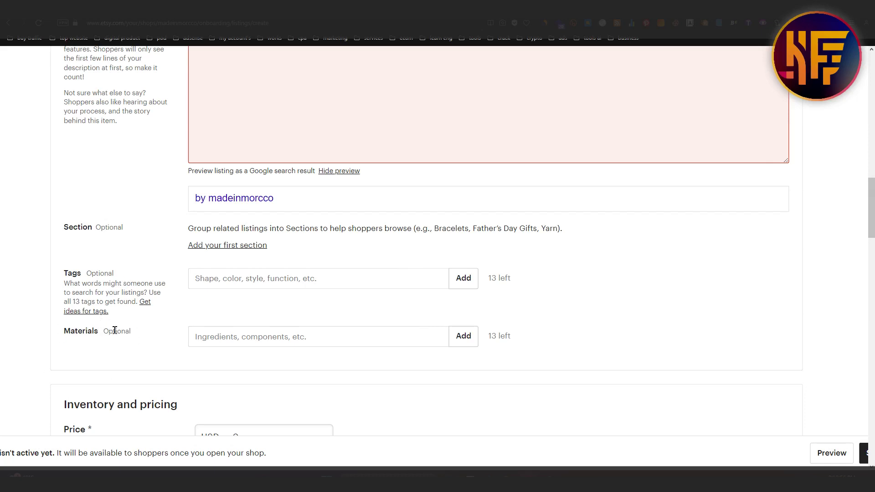
- Examine the price, domestic and global pricing, quantity and SKU fields, plus the Variations and Personalization sections
{"action": "scroll", "coordinate": [114, 330], "scroll_direction": "down", "scroll_amount": 2}
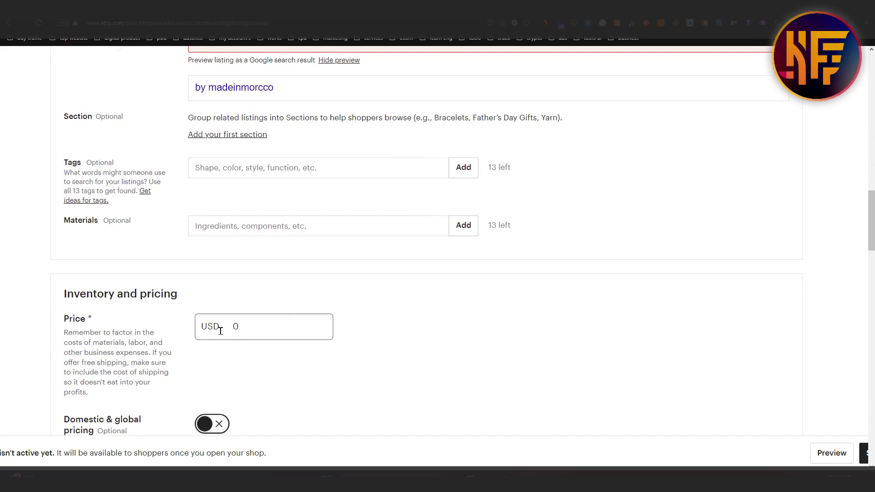
{"action": "scroll", "coordinate": [201, 331], "scroll_direction": "down", "scroll_amount": 2}
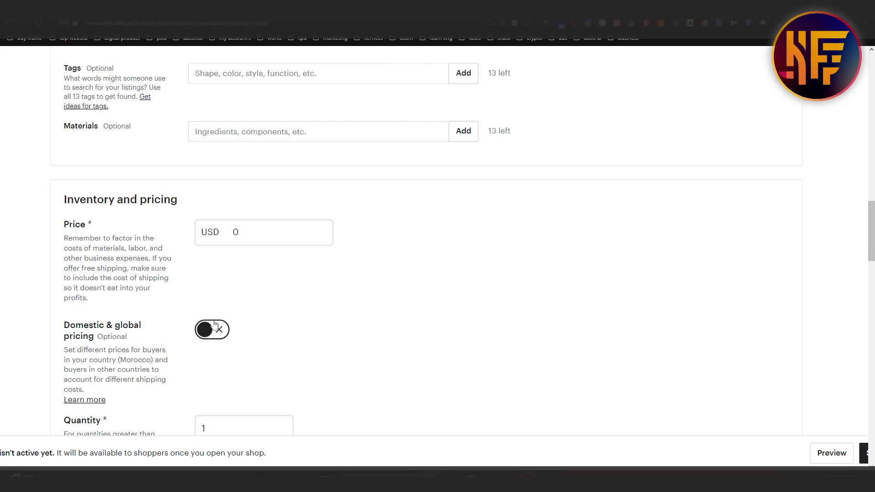
{"action": "scroll", "coordinate": [192, 358], "scroll_direction": "down", "scroll_amount": 2}
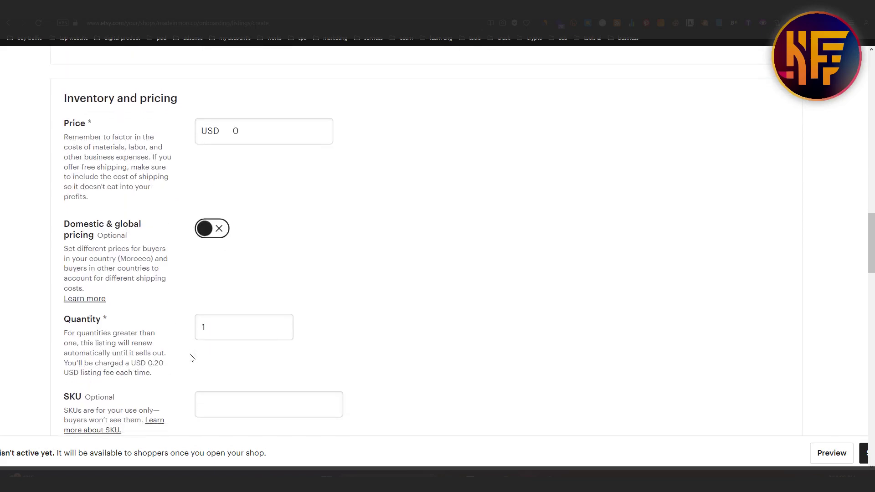
{"action": "scroll", "coordinate": [192, 357], "scroll_direction": "down", "scroll_amount": 2}
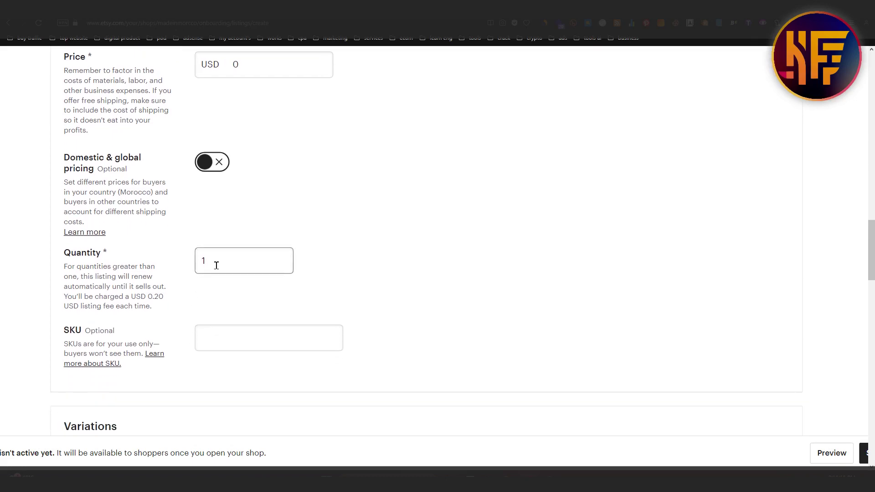
{"action": "scroll", "coordinate": [206, 371], "scroll_direction": "down", "scroll_amount": 4}
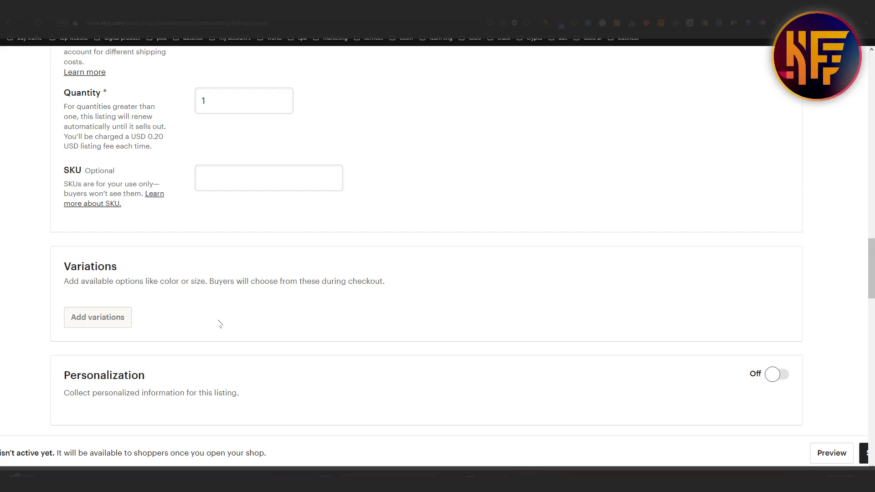
{"action": "scroll", "coordinate": [220, 324], "scroll_direction": "down", "scroll_amount": 2}
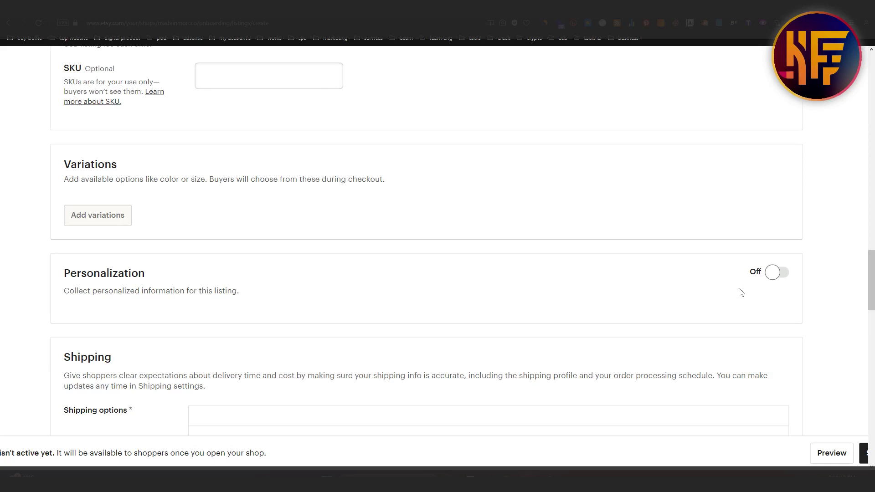
{"action": "scroll", "coordinate": [742, 292], "scroll_direction": "down", "scroll_amount": 2}
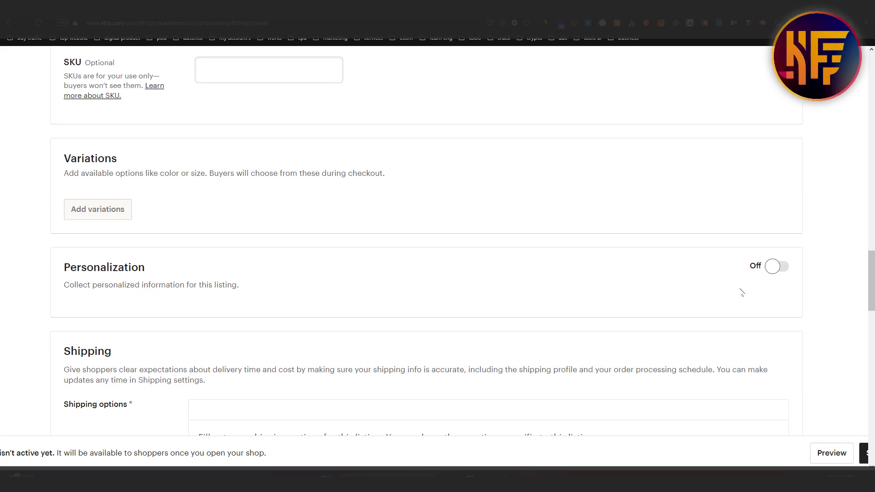
- Check the country of origin choices in the listing's shipping options and set the processing time to 1-3 days
{"action": "scroll", "coordinate": [313, 248], "scroll_direction": "down", "scroll_amount": 2}
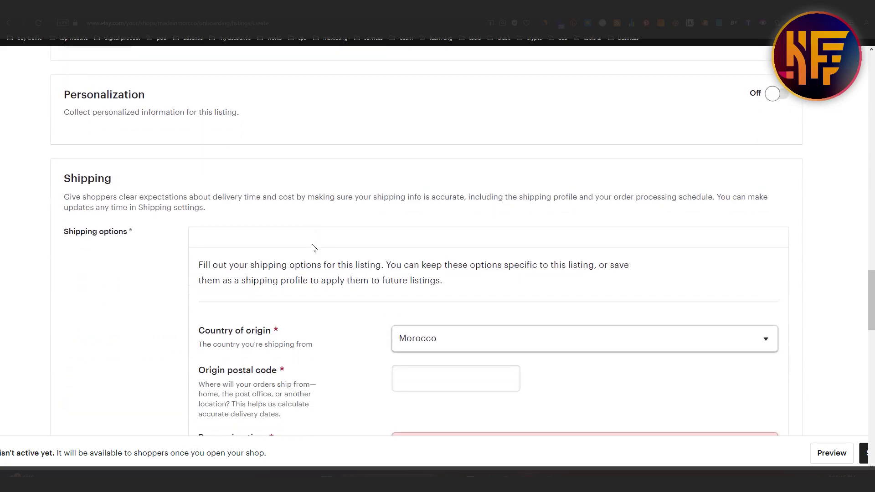
{"action": "scroll", "coordinate": [327, 287], "scroll_direction": "down", "scroll_amount": 3}
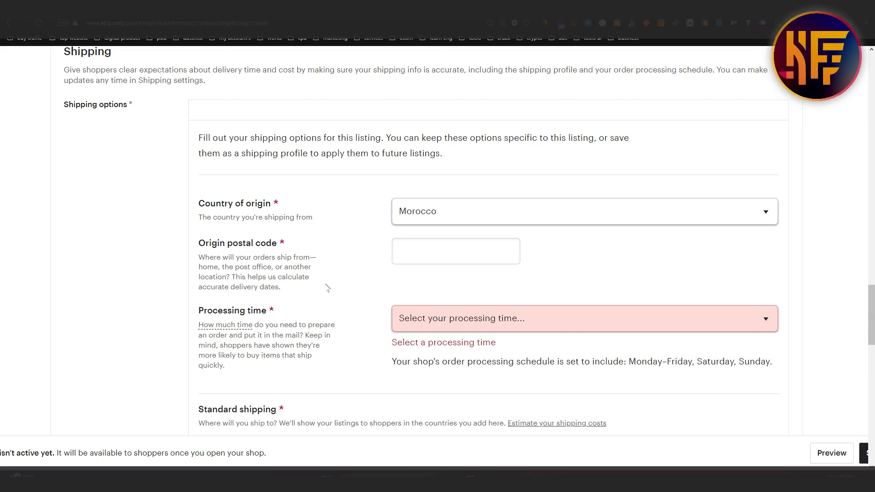
{"action": "left_click", "coordinate": [462, 220]}
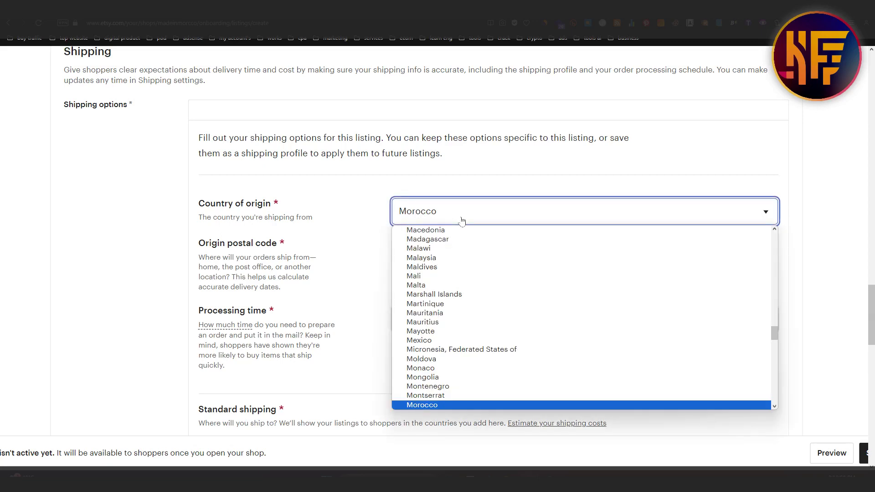
{"action": "left_click", "coordinate": [462, 221]}
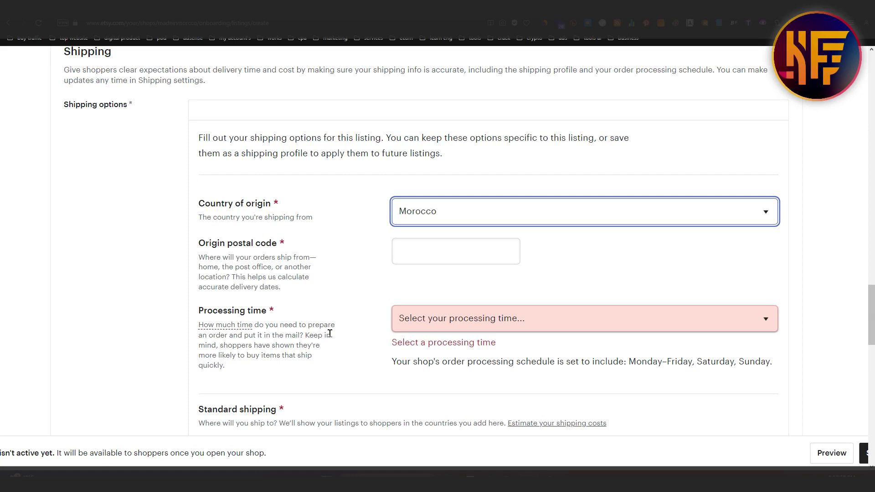
{"action": "left_click", "coordinate": [436, 321]}
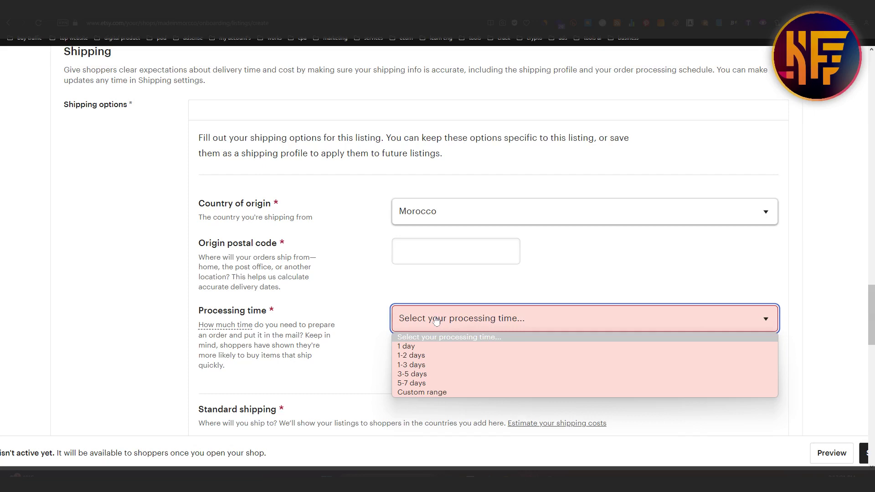
{"action": "left_click", "coordinate": [429, 365]}
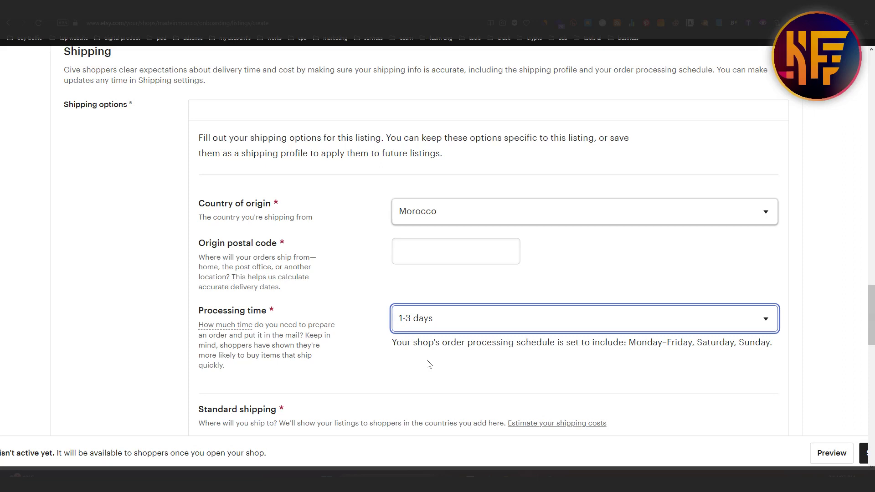
{"action": "scroll", "coordinate": [429, 364], "scroll_direction": "down", "scroll_amount": 1}
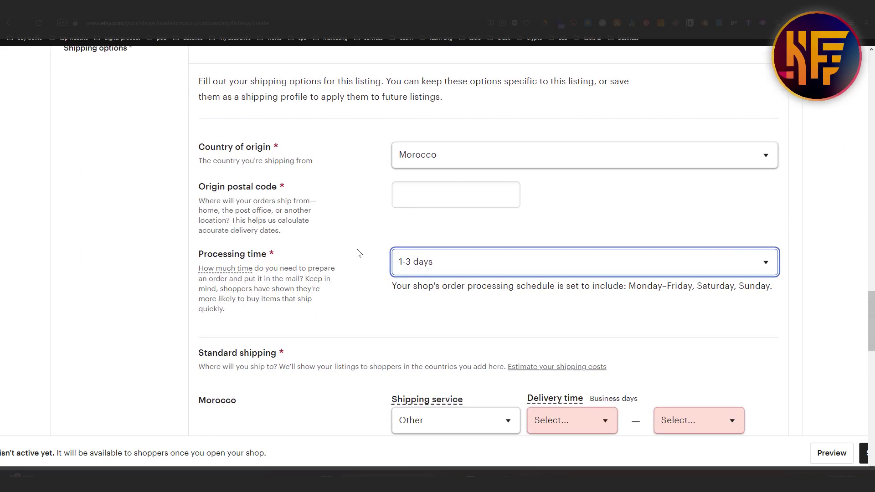
{"action": "left_click", "coordinate": [409, 268]}
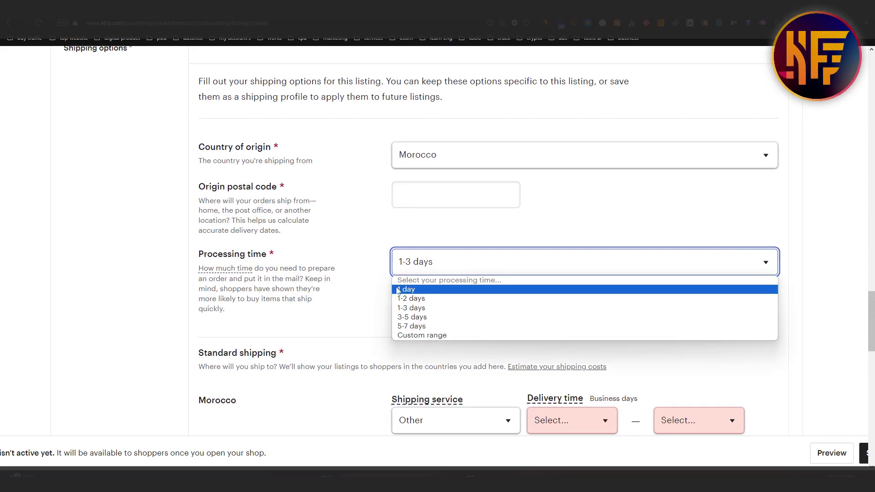
{"action": "left_click", "coordinate": [409, 312]}
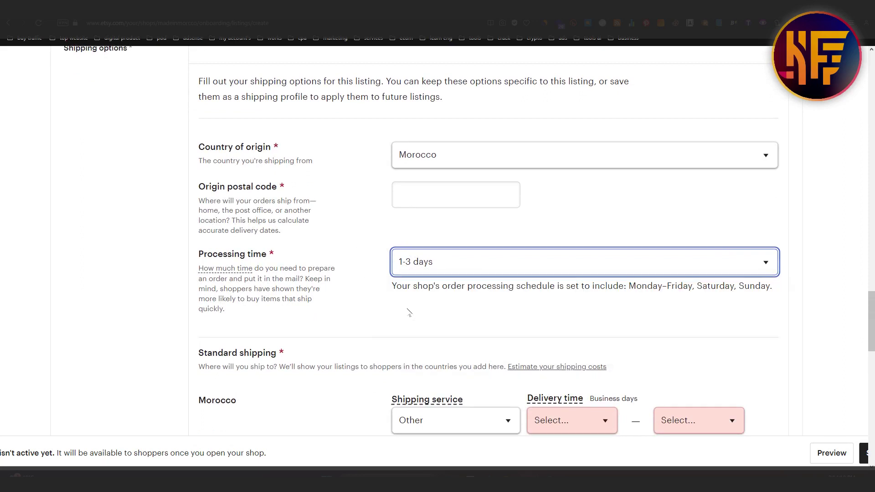
- Choose Other as the shipping service for Morocco under Standard shipping
{"action": "scroll", "coordinate": [390, 391], "scroll_direction": "down", "scroll_amount": 2}
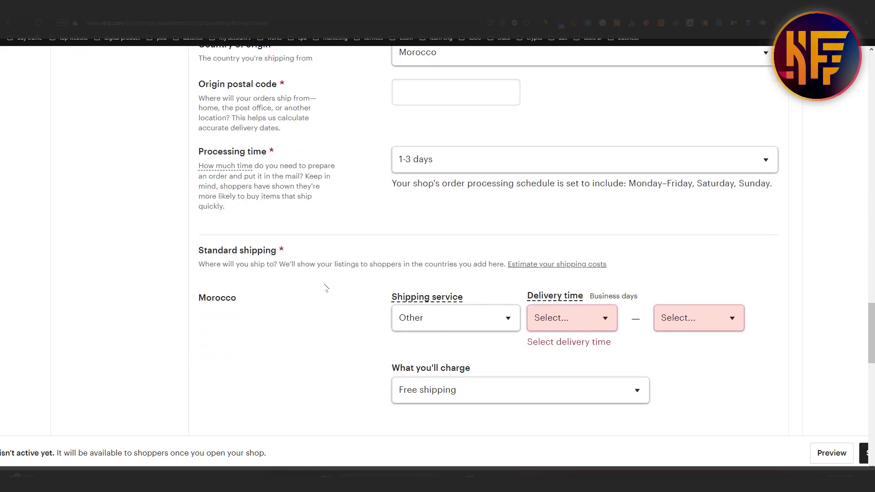
{"action": "left_click", "coordinate": [423, 318]}
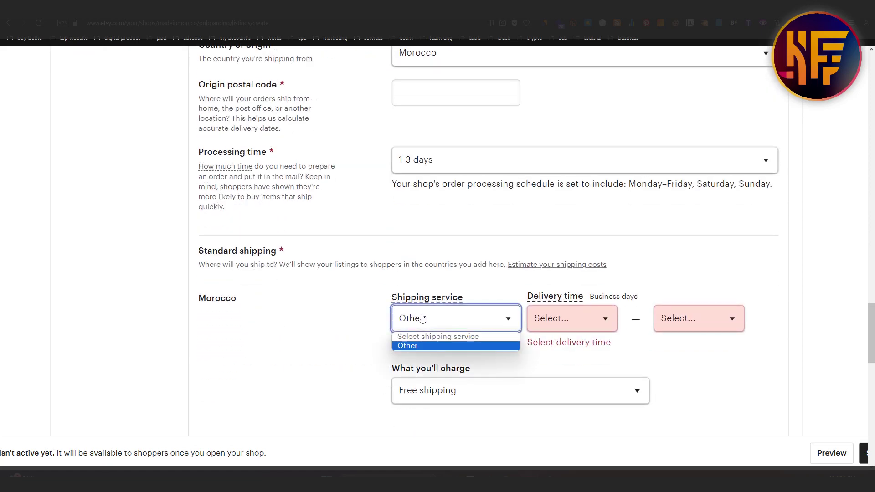
{"action": "left_click", "coordinate": [421, 345]}
{"action": "left_click", "coordinate": [413, 324]}
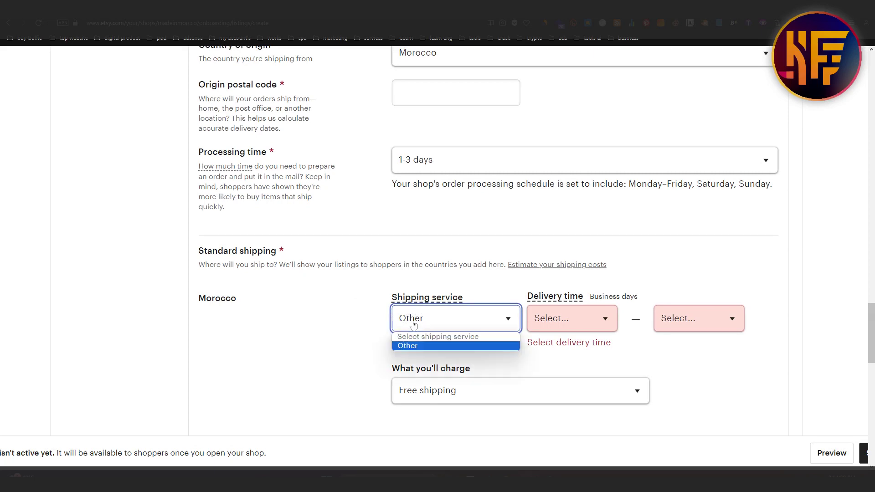
{"action": "left_click", "coordinate": [363, 355]}
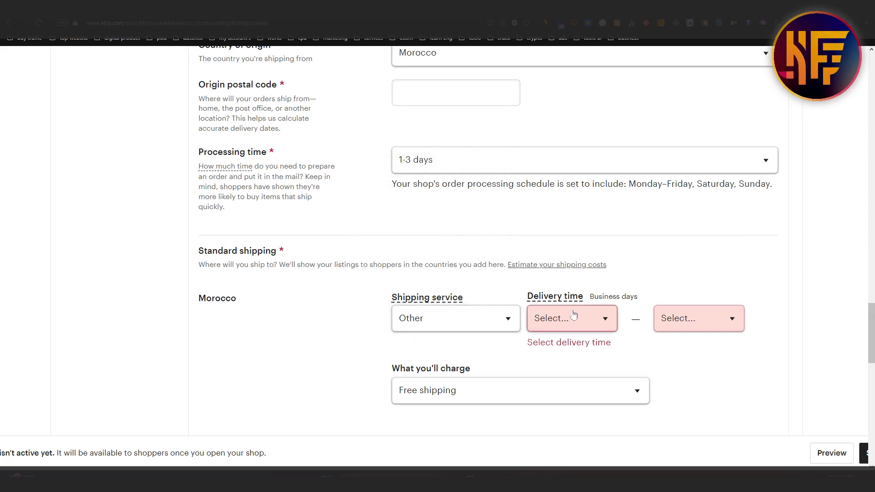
- Set the minimum delivery time for Morocco to 25 business days
{"action": "left_click", "coordinate": [597, 318]}
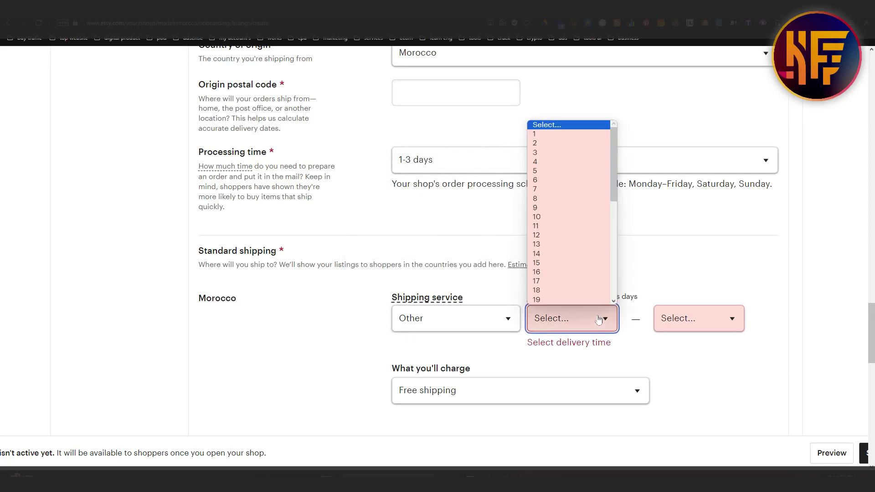
{"action": "left_click_drag", "start_coordinate": [614, 191], "coordinate": [617, 232]}
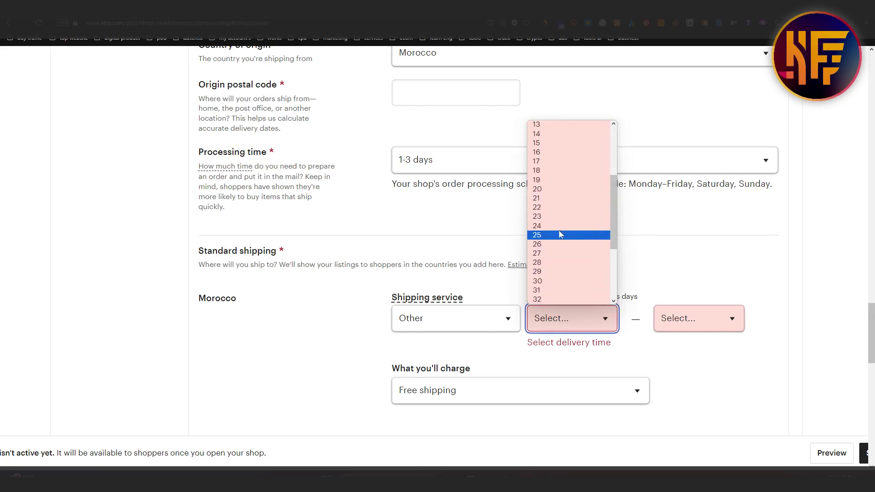
{"action": "left_click", "coordinate": [559, 235]}
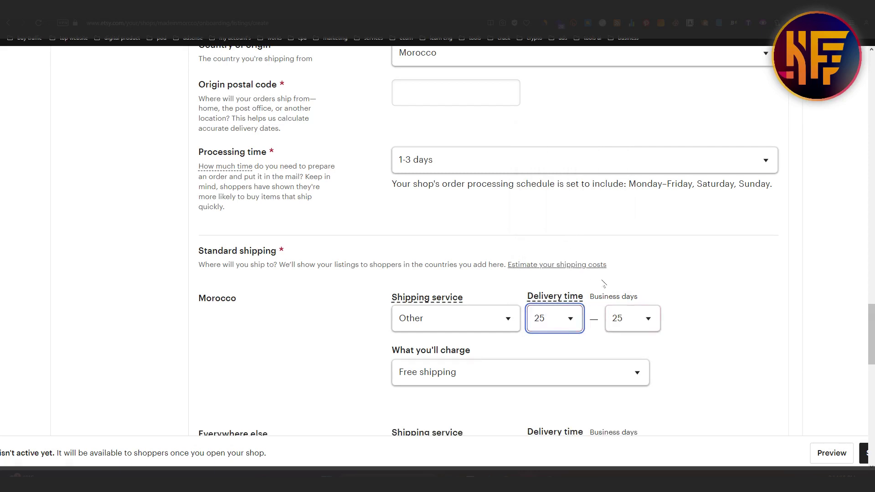
{"action": "left_click", "coordinate": [642, 319]}
{"action": "left_click", "coordinate": [693, 323]}
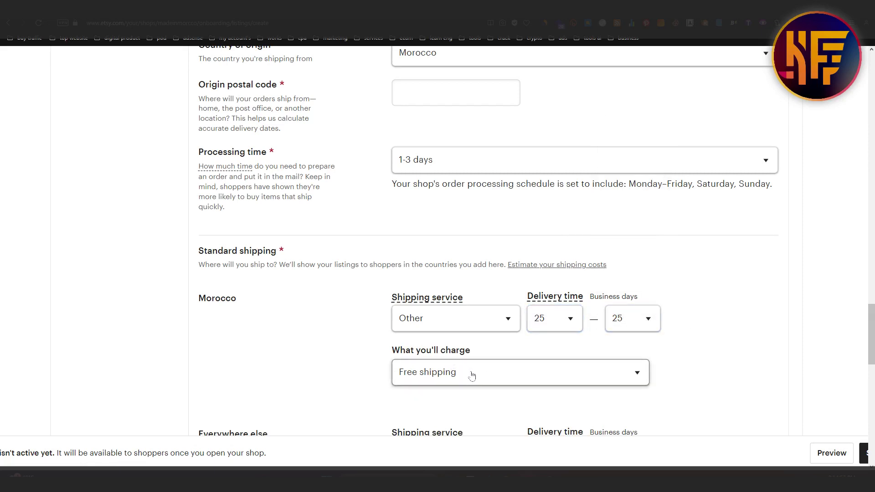
- Set the standard shipping delivery time for Morocco to 5–6 business days
{"action": "scroll", "coordinate": [488, 366], "scroll_direction": "down", "scroll_amount": 1}
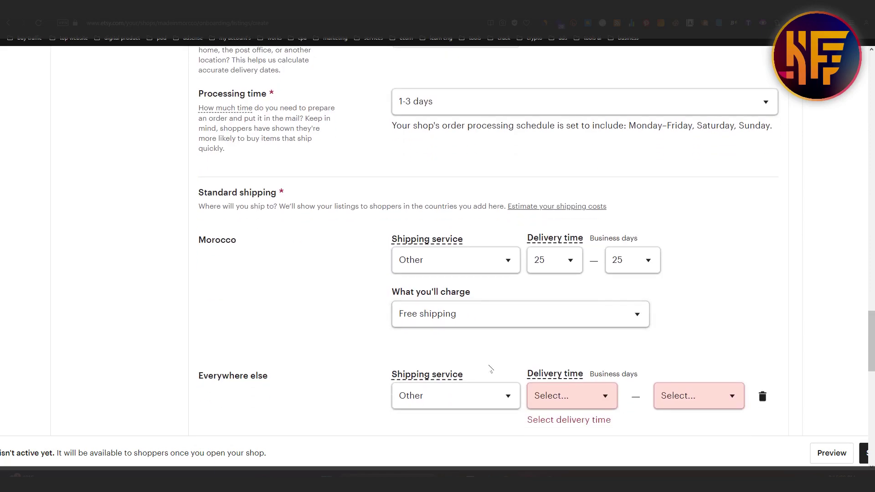
{"action": "scroll", "coordinate": [491, 368], "scroll_direction": "down", "scroll_amount": 1}
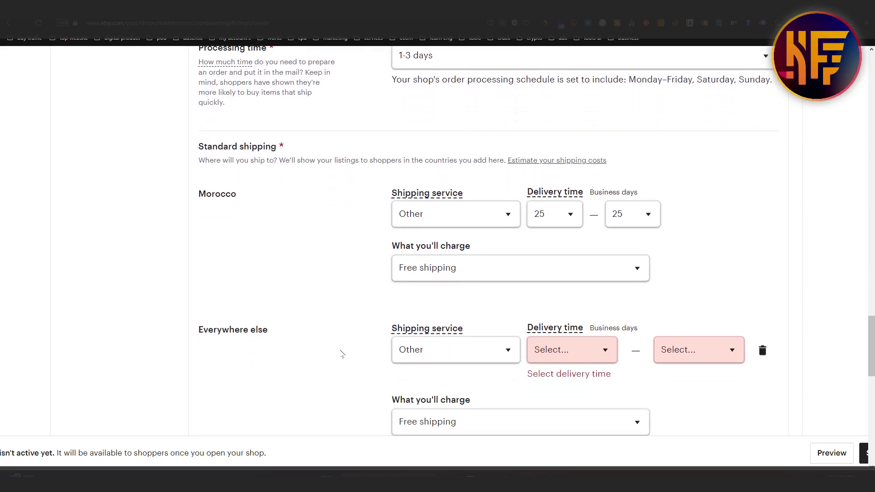
{"action": "scroll", "coordinate": [342, 354], "scroll_direction": "down", "scroll_amount": 1}
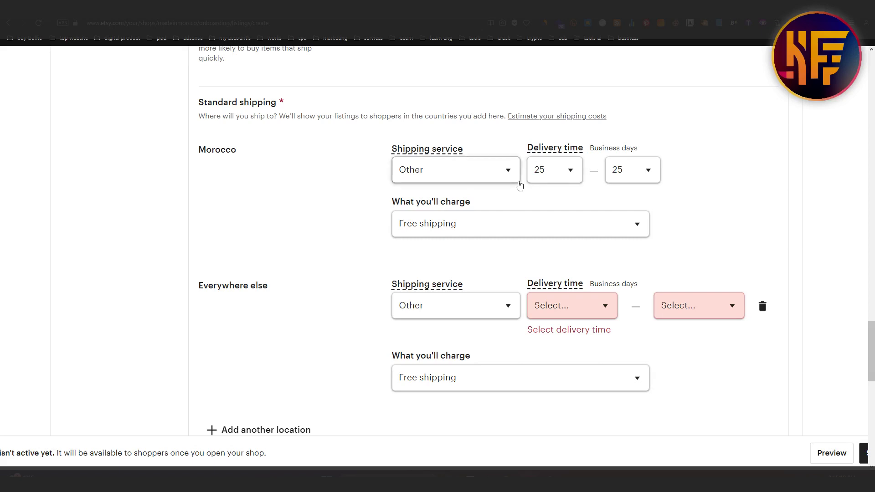
{"action": "left_click", "coordinate": [555, 171]}
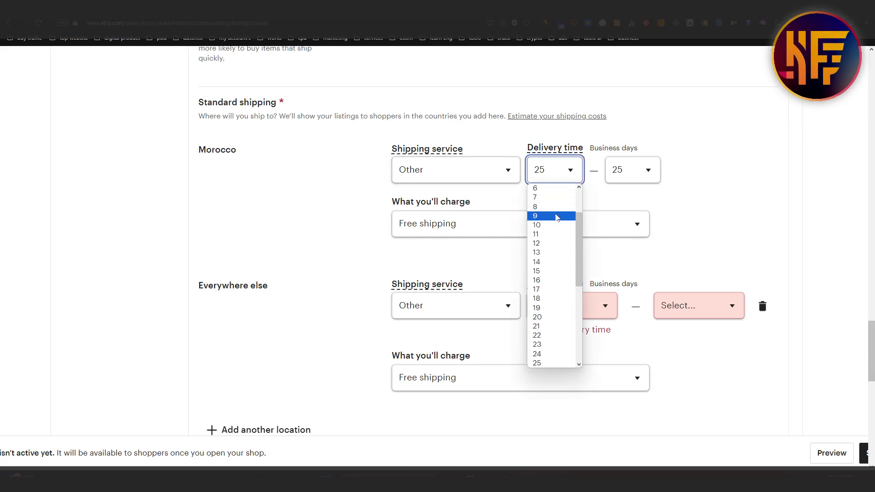
{"action": "scroll", "coordinate": [557, 218], "scroll_direction": "up", "scroll_amount": 1}
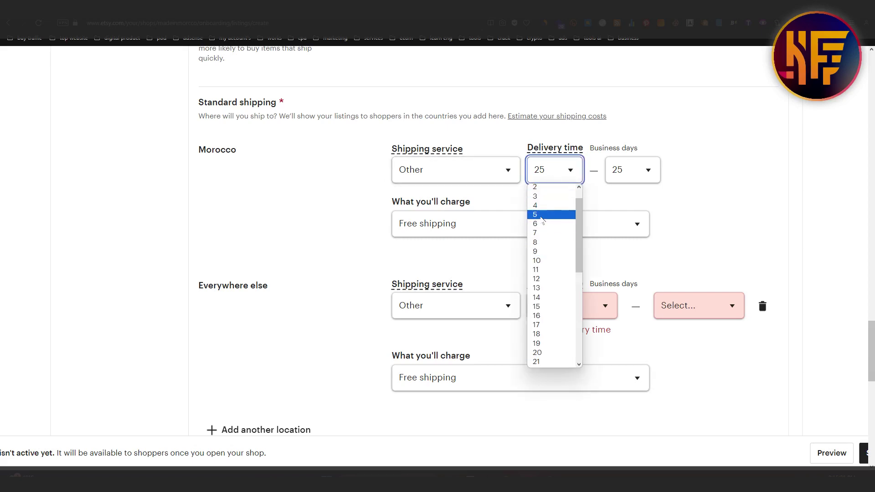
{"action": "left_click", "coordinate": [542, 215]}
{"action": "left_click", "coordinate": [638, 172]}
{"action": "scroll", "coordinate": [631, 223], "scroll_direction": "up", "scroll_amount": 1}
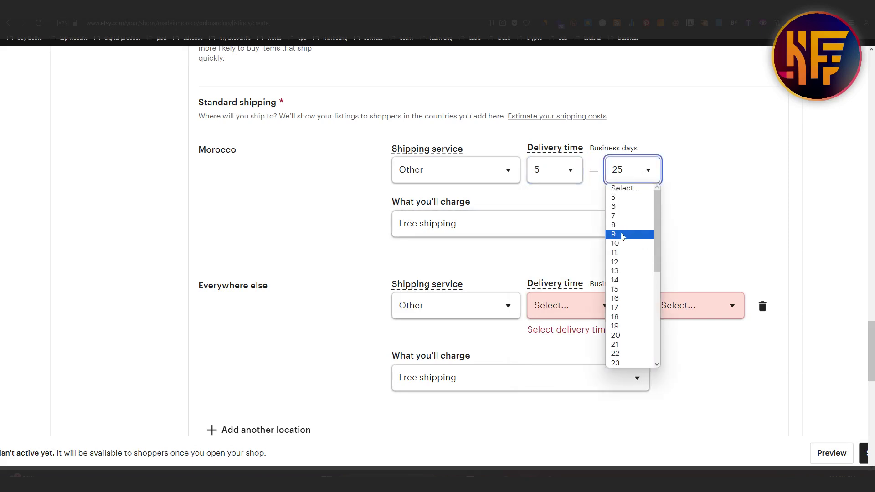
{"action": "left_click", "coordinate": [625, 197]}
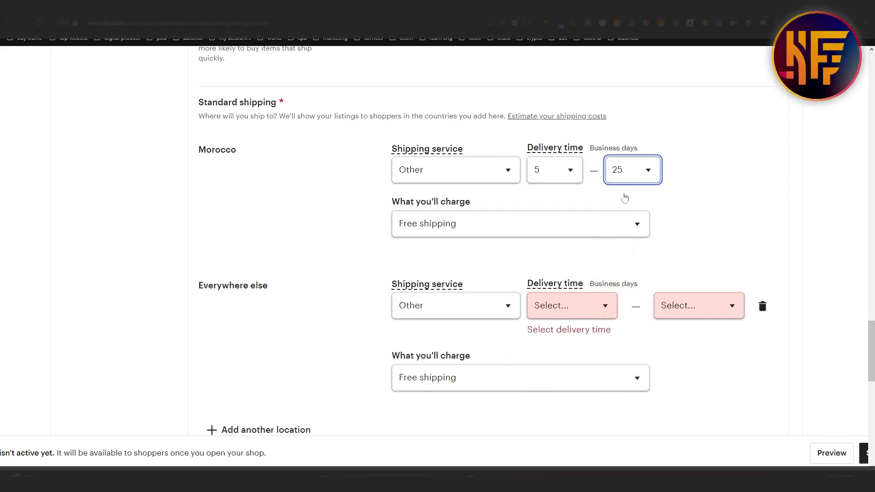
{"action": "left_click", "coordinate": [642, 170]}
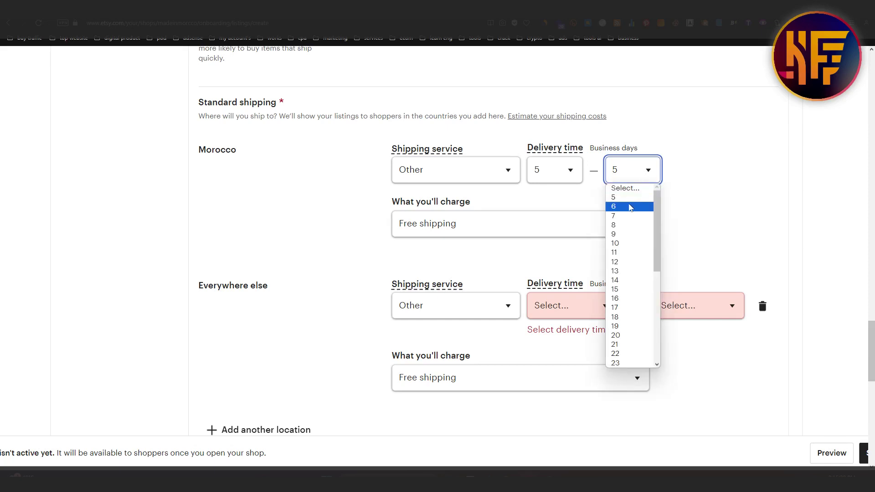
{"action": "left_click", "coordinate": [631, 206]}
{"action": "left_click_drag", "start_coordinate": [198, 150], "coordinate": [244, 147]}
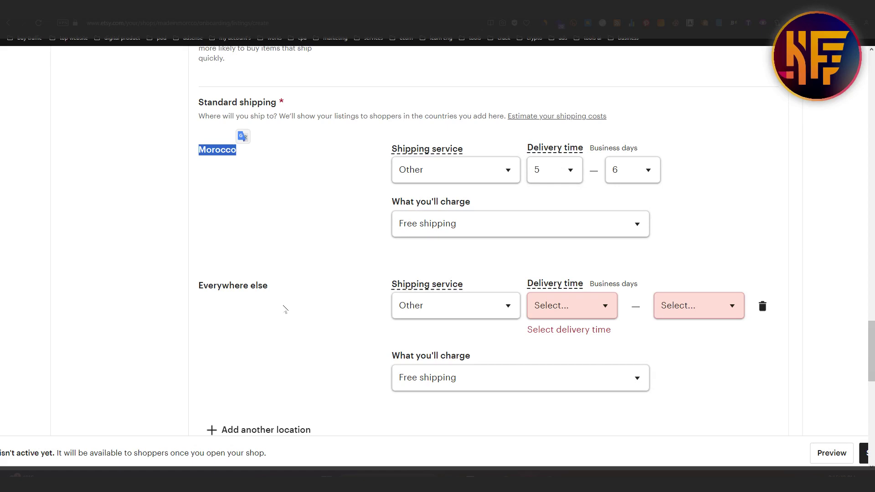
- For Everywhere else, choose Other as the shipping service and set the minimum delivery time to 24 business days
{"action": "left_click", "coordinate": [453, 310]}
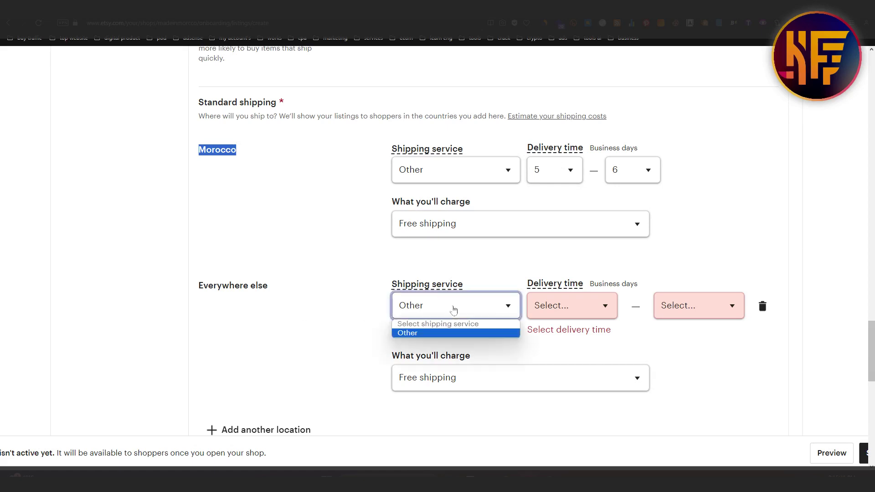
{"action": "left_click", "coordinate": [444, 335]}
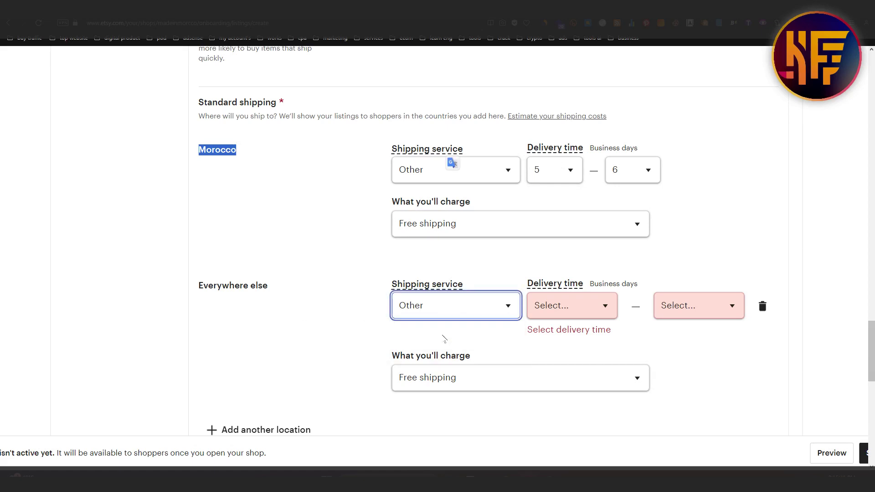
{"action": "left_click", "coordinate": [566, 305]}
{"action": "scroll", "coordinate": [586, 243], "scroll_direction": "down", "scroll_amount": 1}
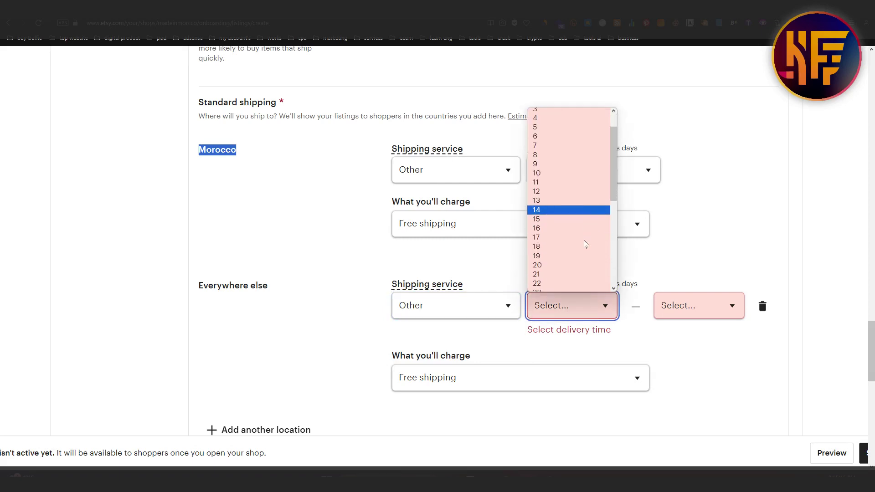
{"action": "scroll", "coordinate": [582, 246], "scroll_direction": "down", "scroll_amount": 1}
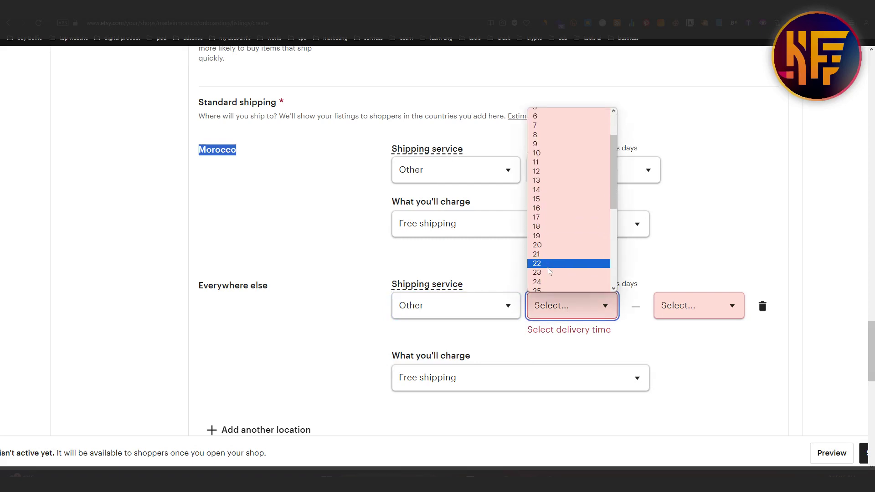
{"action": "left_click", "coordinate": [544, 283]}
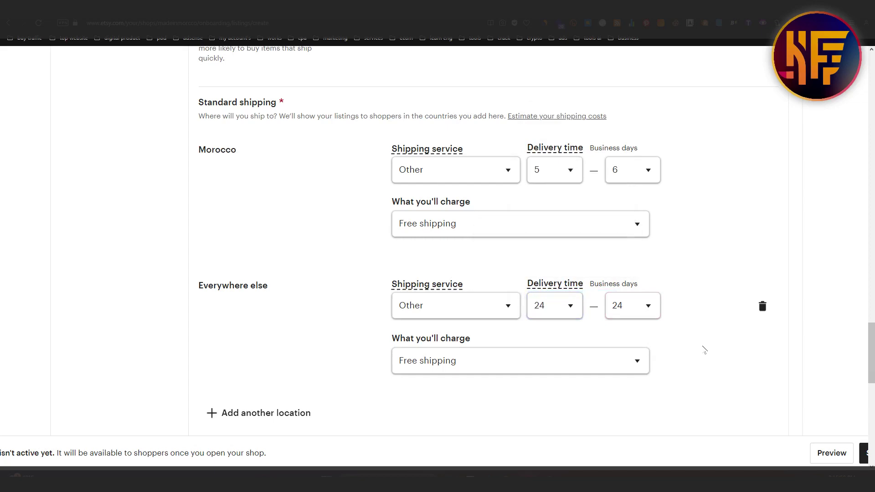
- Examine the shipping upgrades, shipping profile, customs information and shipping price preview below the standard shipping options
{"action": "scroll", "coordinate": [491, 403], "scroll_direction": "down", "scroll_amount": 4}
{"action": "scroll", "coordinate": [474, 307], "scroll_direction": "down", "scroll_amount": 3}
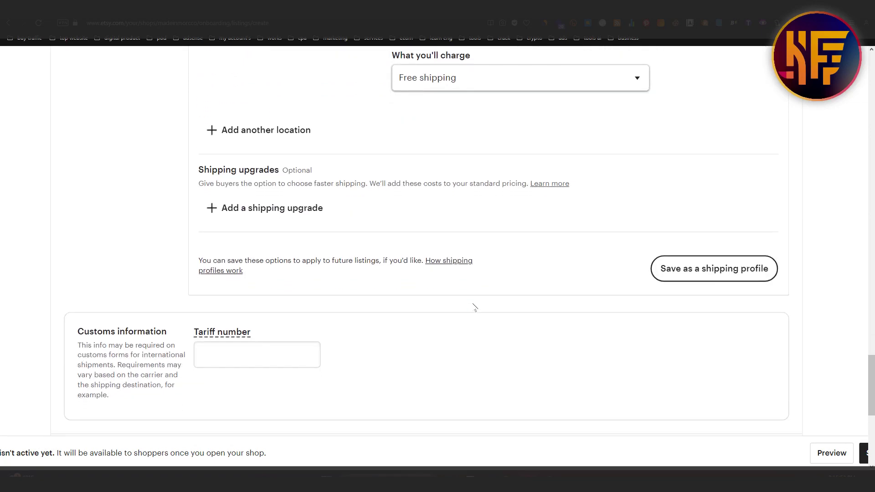
{"action": "scroll", "coordinate": [581, 358], "scroll_direction": "down", "scroll_amount": 5}
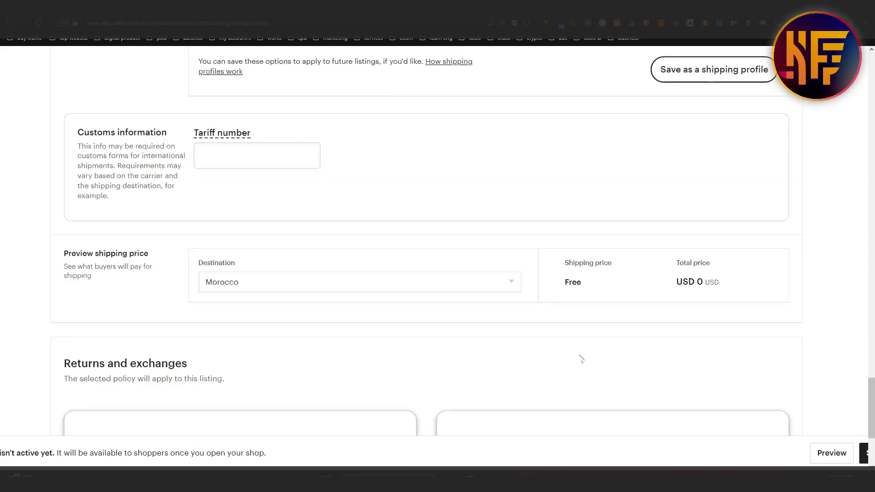